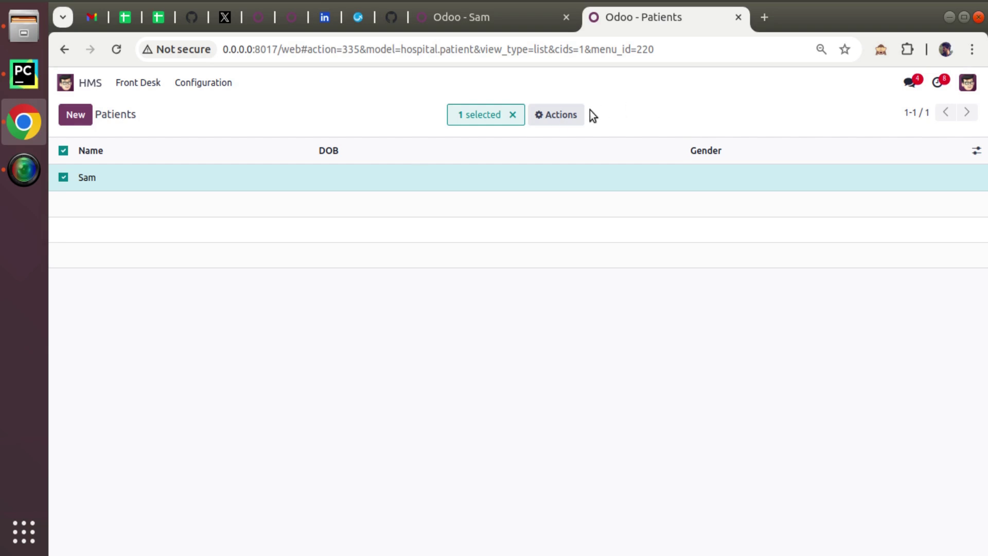
# Delete patient Sam from the Patients list via Actions > Delete and confirm
pyautogui.click(556, 115)
pyautogui.click(567, 179)
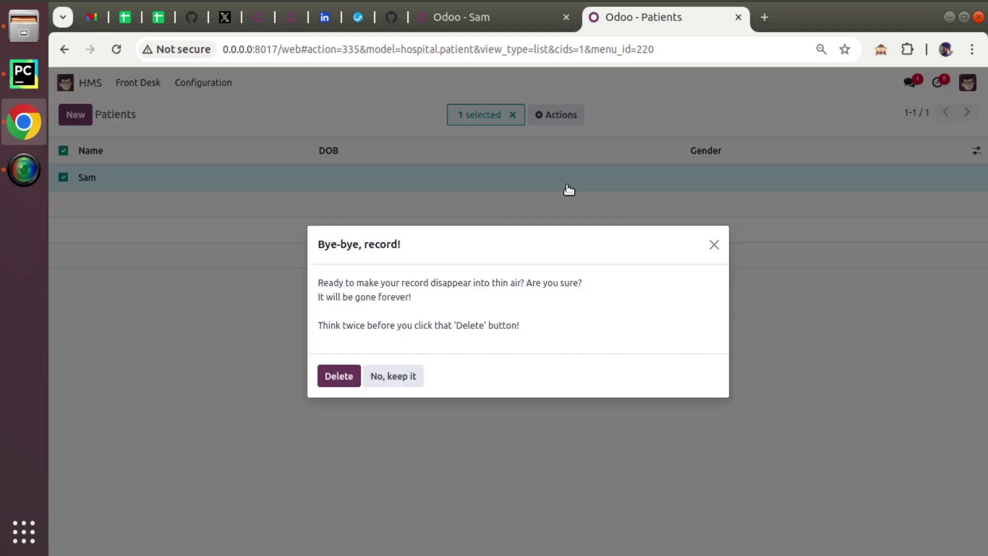
pyautogui.click(339, 375)
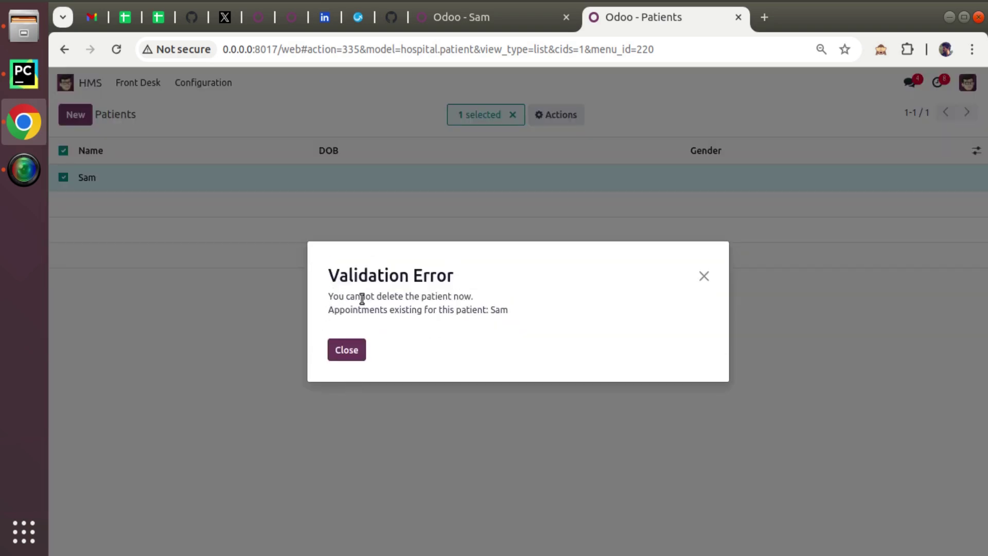
# In patient.py, start a def _check_patient_appointments(self): method above unlink
pyautogui.click(24, 73)
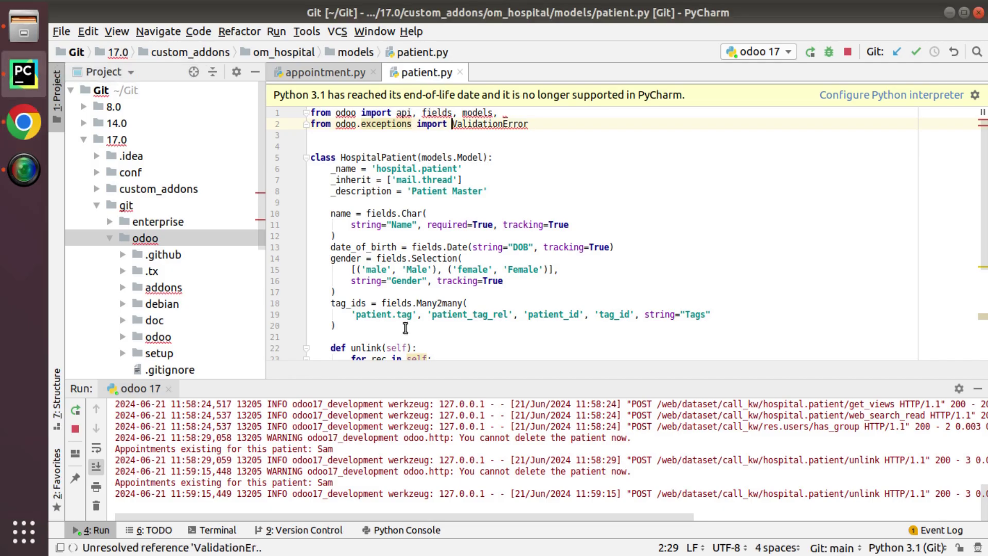
pyautogui.scroll(-3, 421, 387)
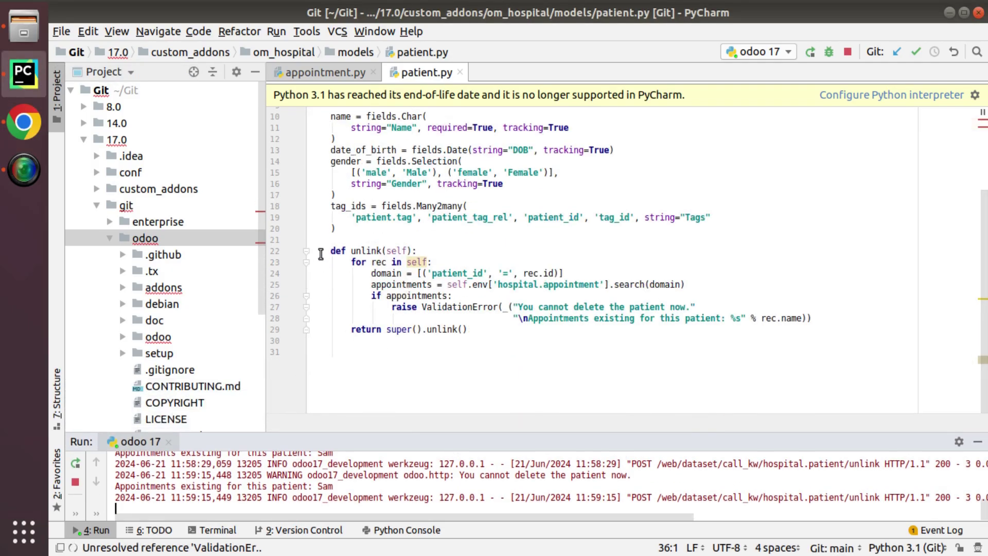
pyautogui.moveTo(320, 251); pyautogui.dragTo(492, 329)
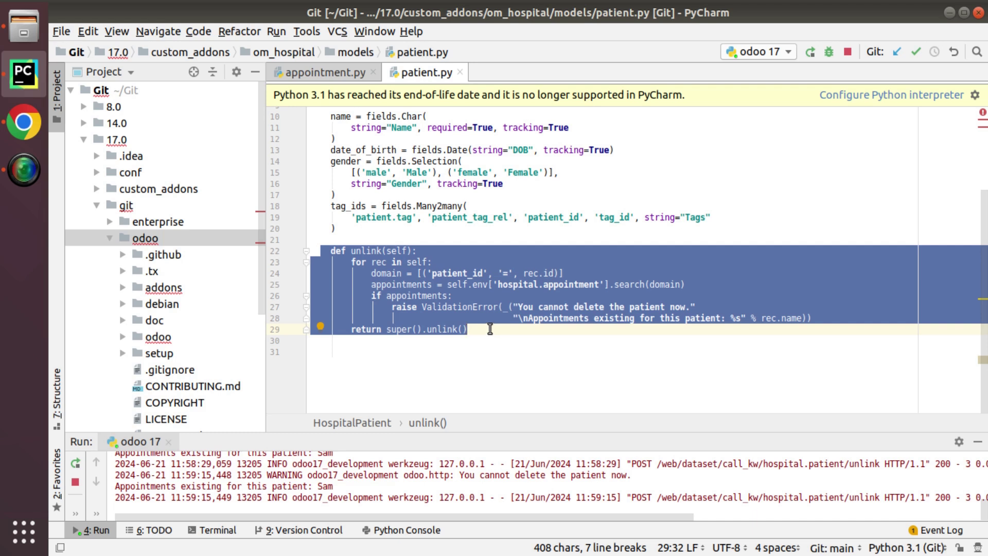
pyautogui.click(469, 228)
pyautogui.press('Return')
pyautogui.press('Return')
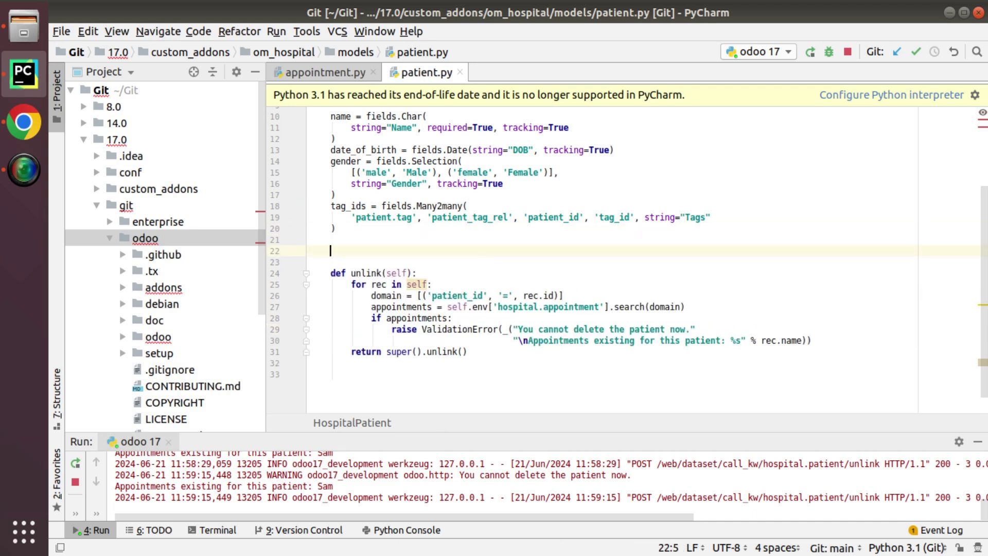
pyautogui.press('Return')
pyautogui.write('def _')
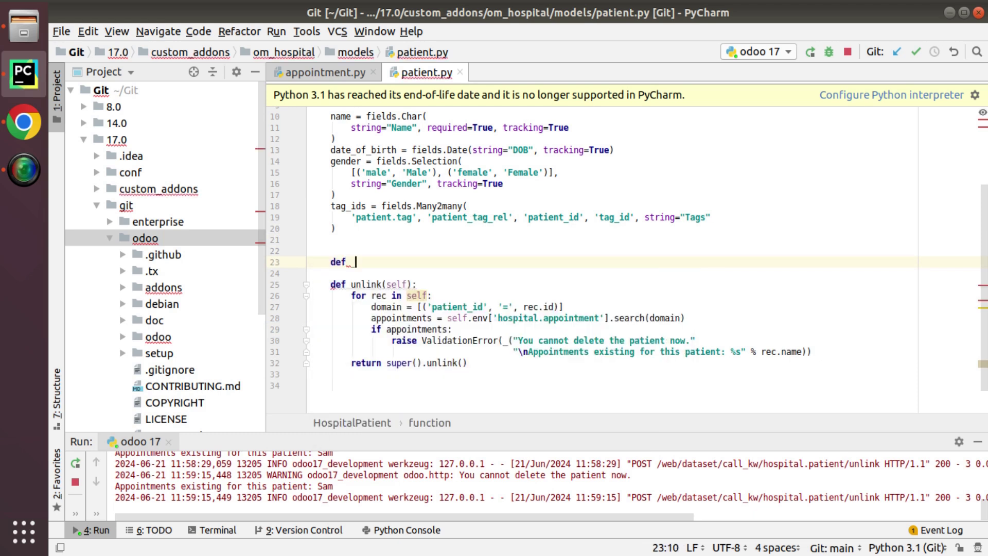
pyautogui.write('check')
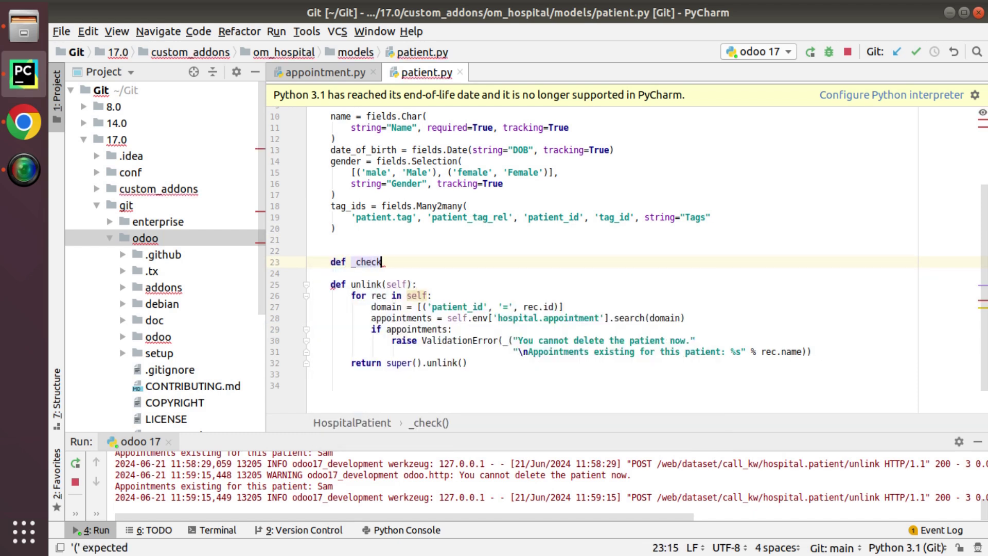
pyautogui.write('+pa')
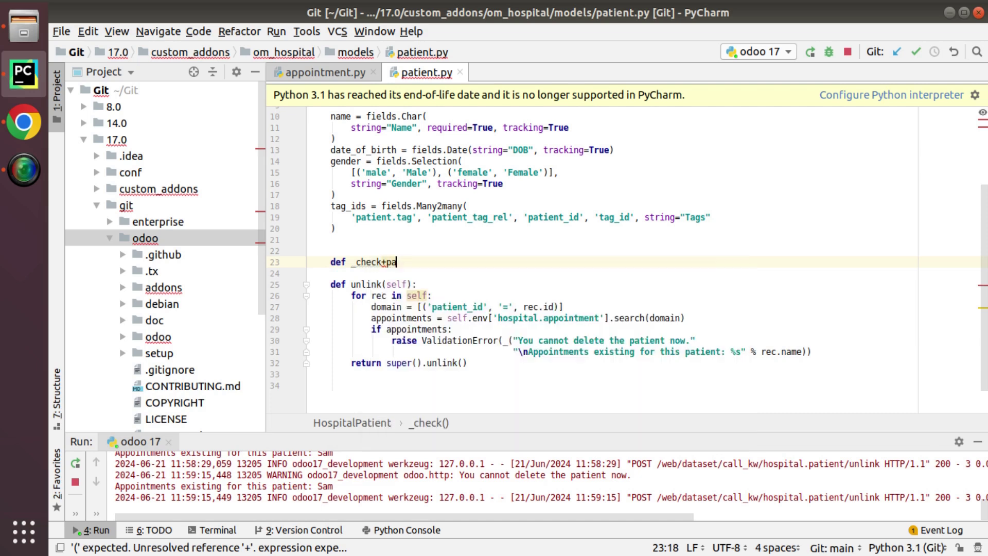
pyautogui.write('ti')
pyautogui.press('BackSpace')
pyautogui.press('BackSpace')
pyautogui.press('BackSpace')
pyautogui.press('BackSpace')
pyautogui.press('BackSpace')
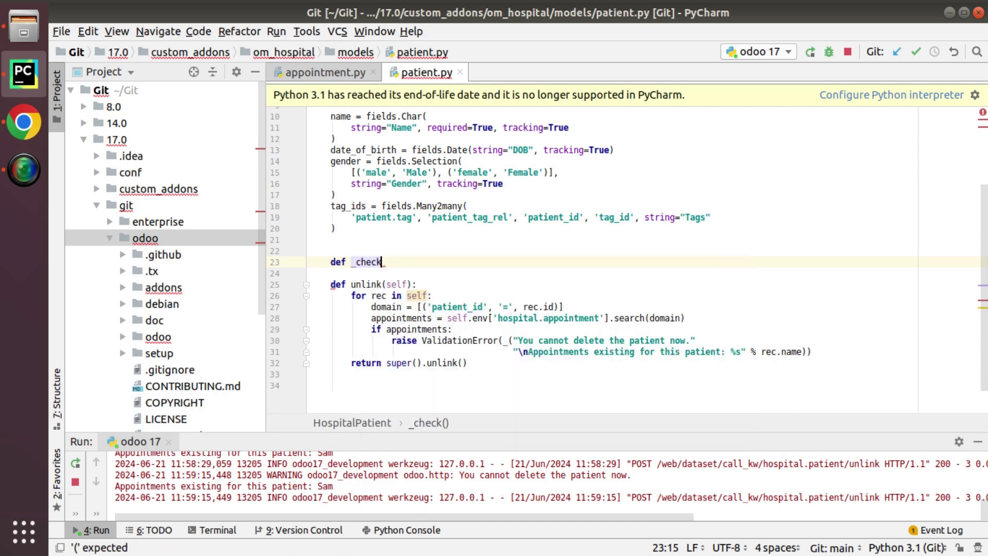
pyautogui.write('_patient_ap')
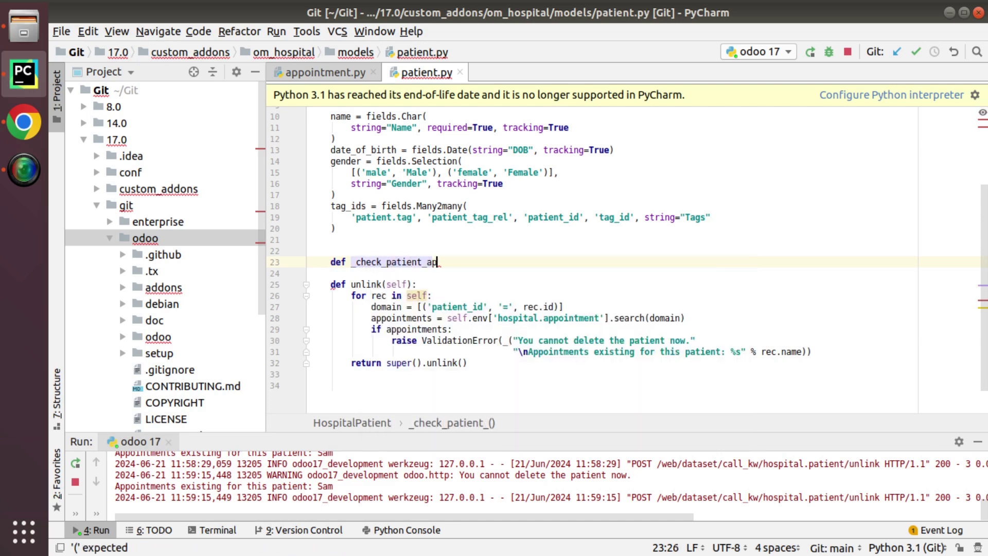
pyautogui.write('pointments(self):')
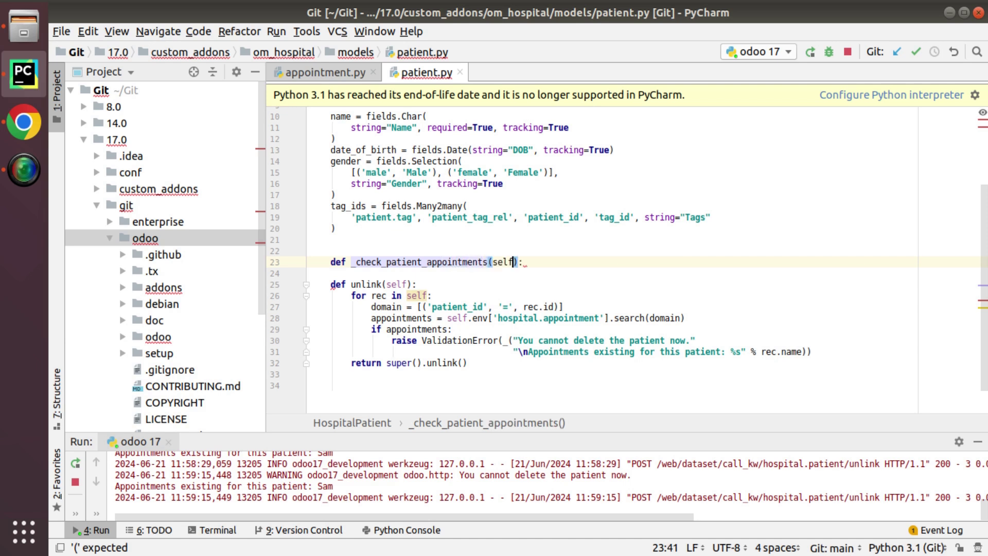
# Add a for rec in self: loop and select unlink's appointment check block
pyautogui.press('End')
pyautogui.press('Return')
pyautogui.write('for')
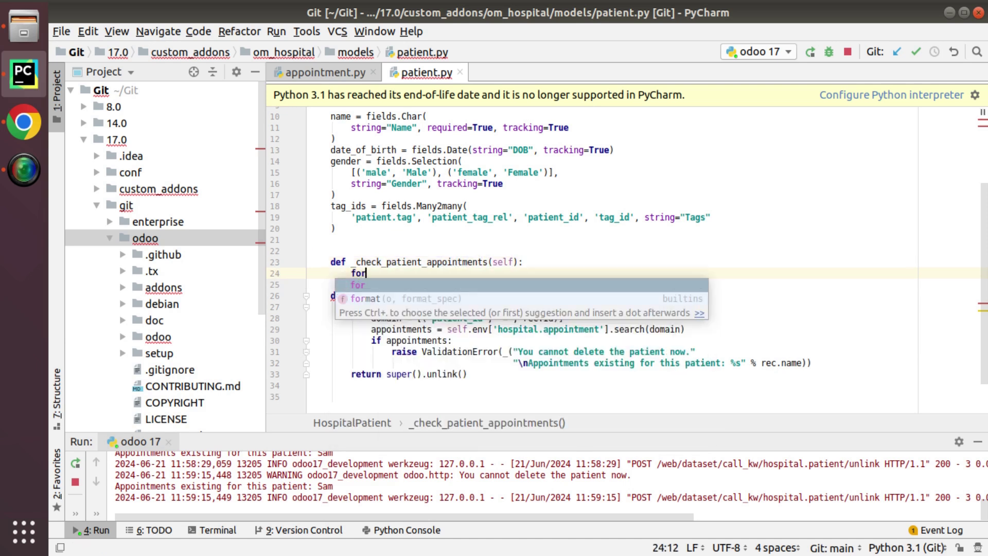
pyautogui.write(' rec in self.')
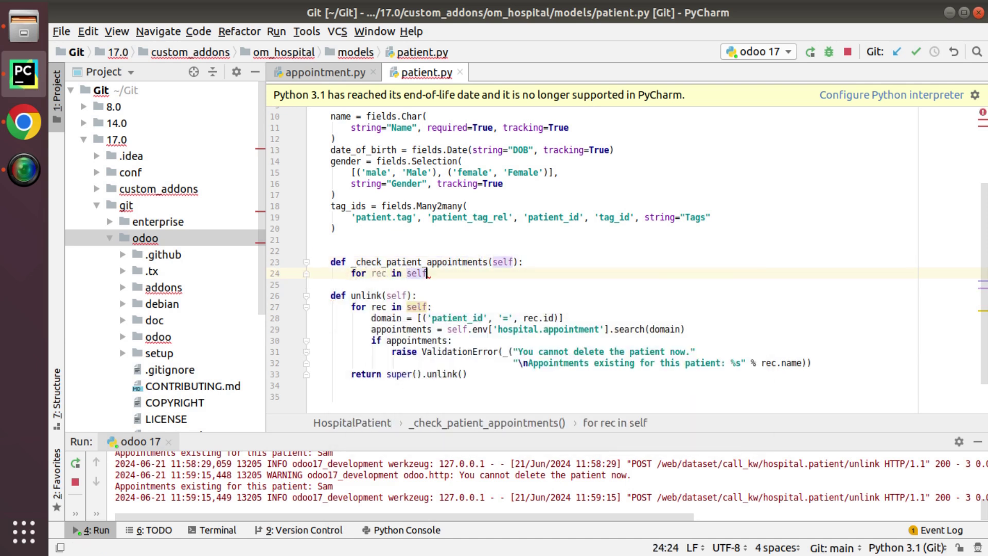
pyautogui.press('BackSpace')
pyautogui.write(':')
pyautogui.press('Return')
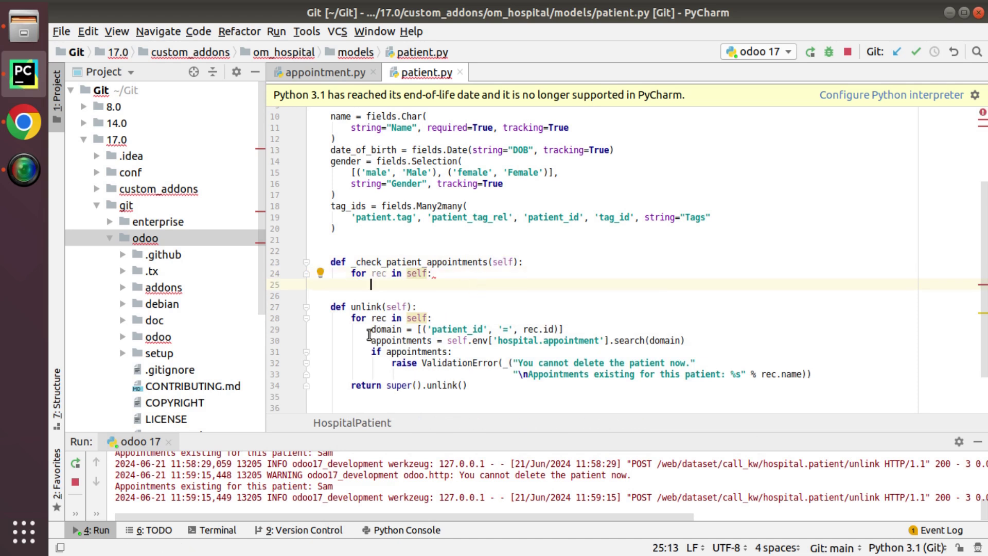
pyautogui.moveTo(369, 329); pyautogui.dragTo(814, 375)
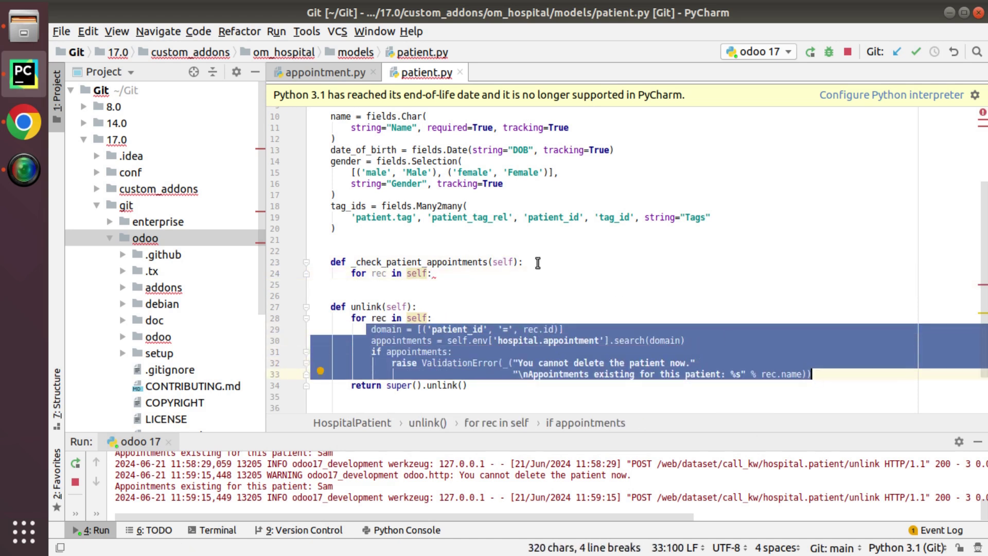
# Move the appointment check block into _check_patient_appointments and delete the old unlink method
pyautogui.hotkey('ctrl', 'x')
pyautogui.click(437, 274)
pyautogui.hotkey('ctrl', 'v')
pyautogui.moveTo(468, 385)
pyautogui.mouseDown()
pyautogui.moveTo(323, 351)
pyautogui.moveTo(322, 340)
pyautogui.mouseUp()
pyautogui.press('Delete')
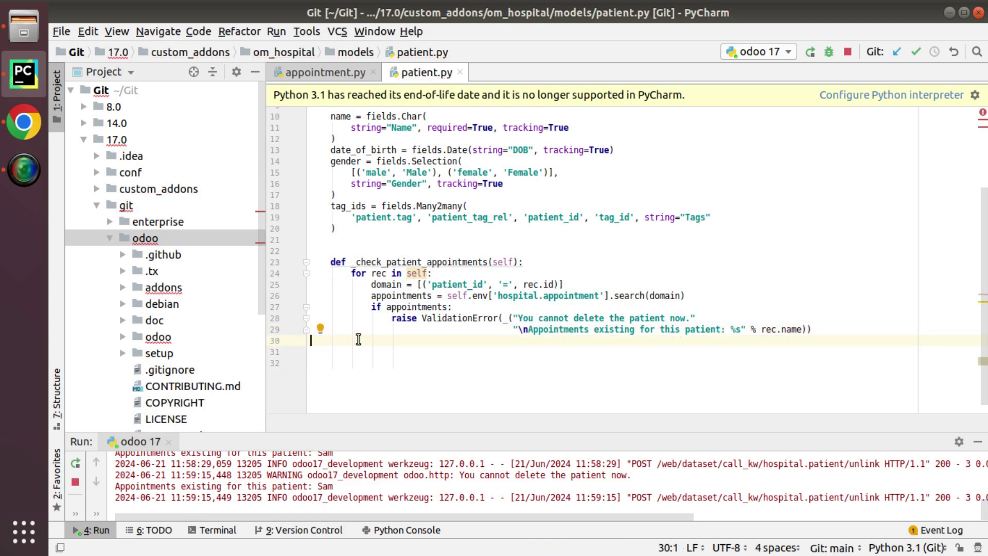
pyautogui.click(385, 250)
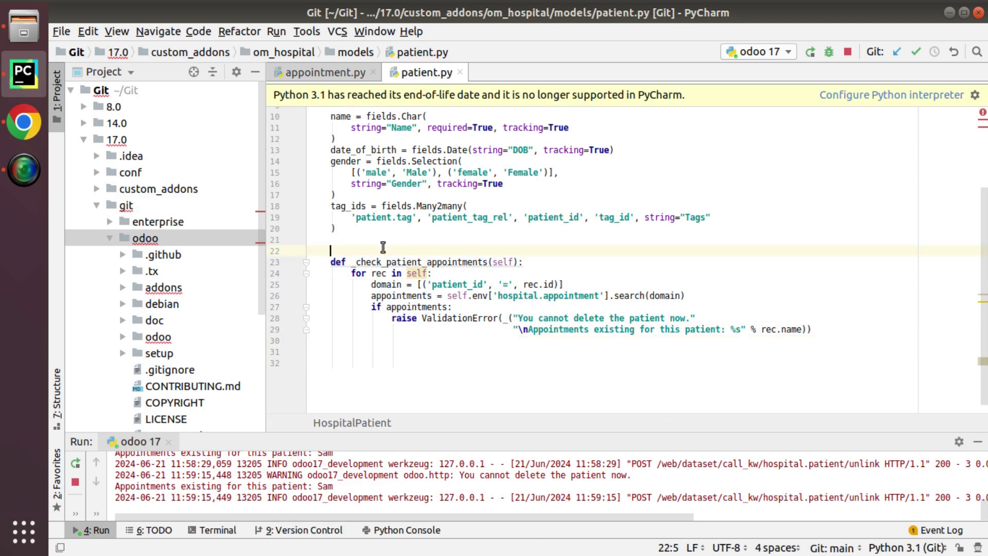
pyautogui.press('BackSpace')
pyautogui.press('Return')
pyautogui.write('@api.')
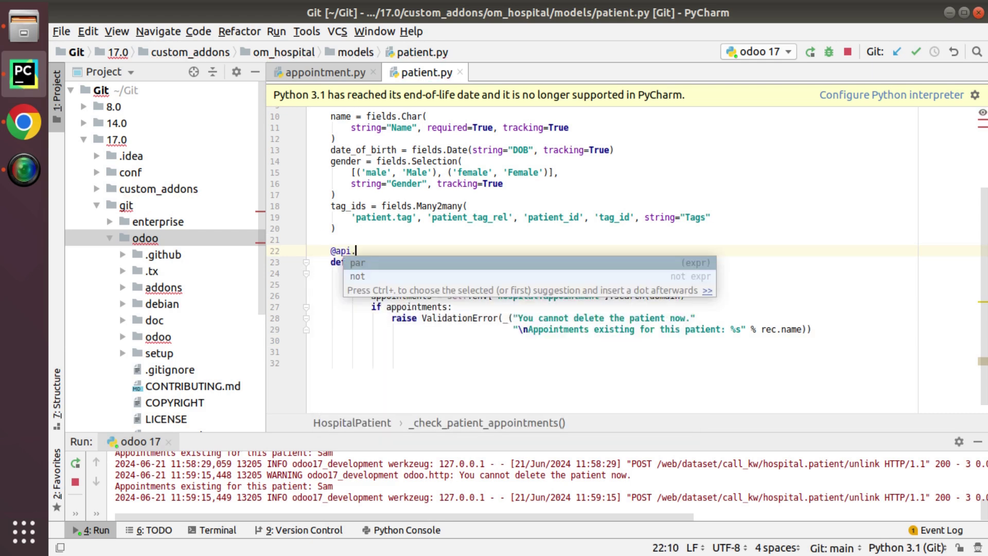
pyautogui.write('ondelete')
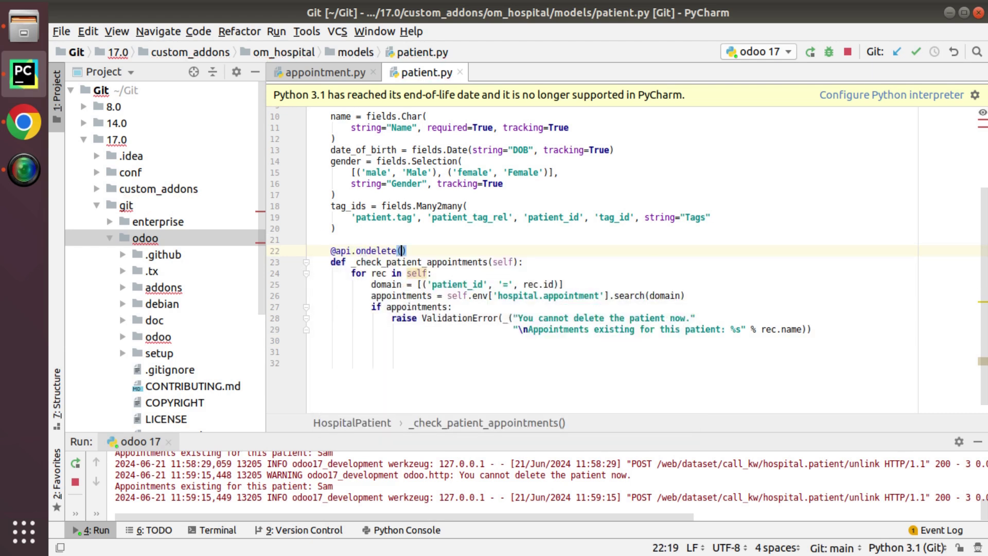
pyautogui.write('(')
pyautogui.moveTo(329, 251); pyautogui.dragTo(395, 251)
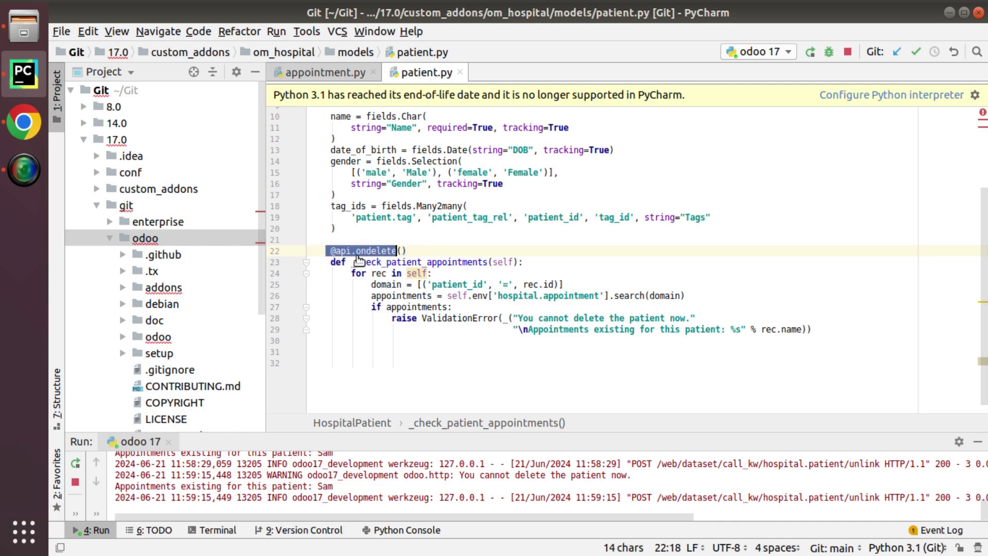
pyautogui.rightClick(158, 247)
pyautogui.click(206, 182)
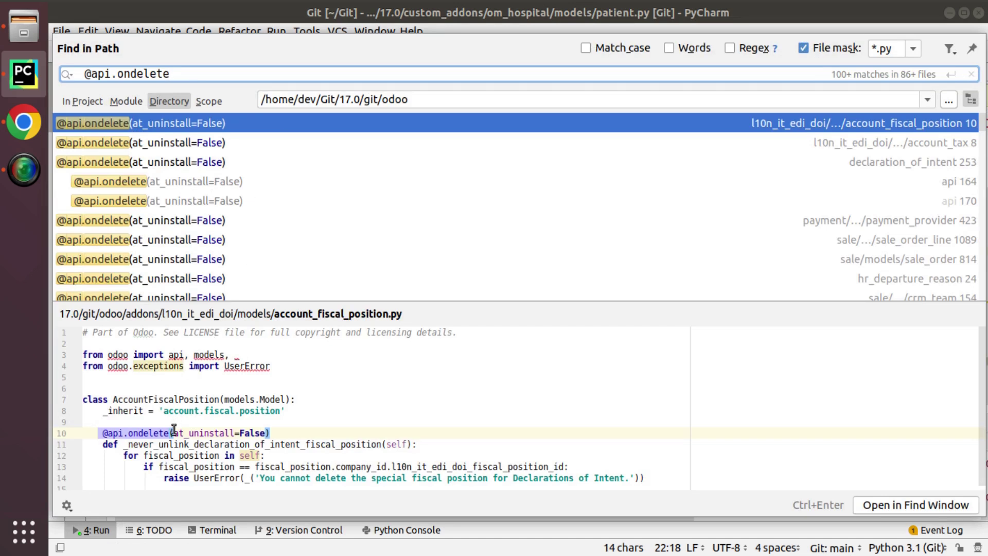
pyautogui.tripleClick(175, 433)
pyautogui.hotkey('ctrl', 'c')
pyautogui.press('Escape')
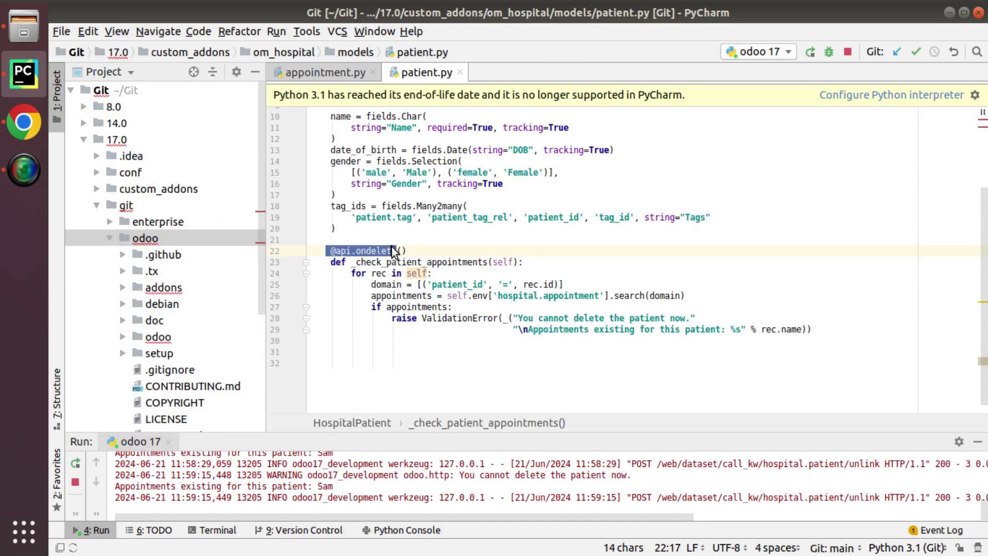
pyautogui.hotkey('ctrl', 'v')
pyautogui.click(401, 239)
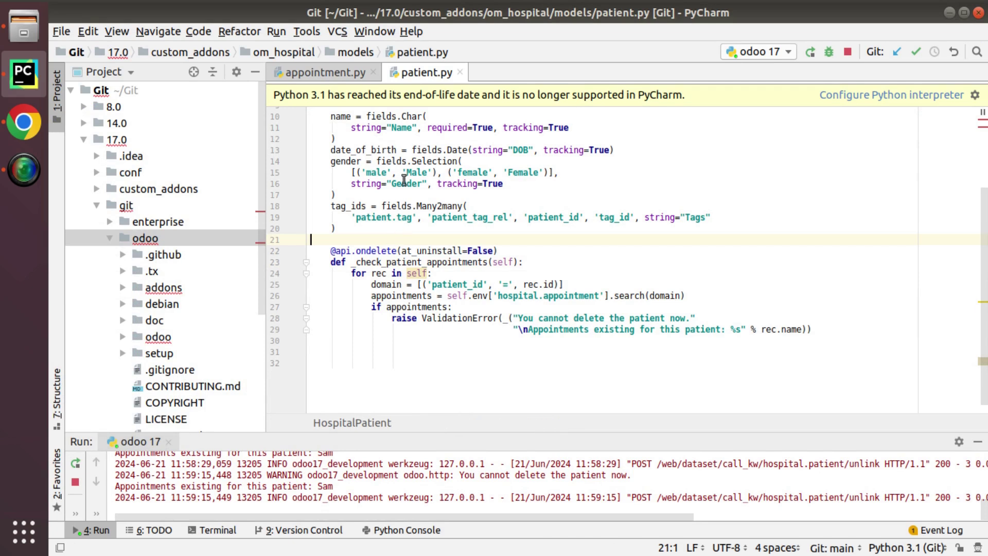
pyautogui.scroll(3, 325, 244)
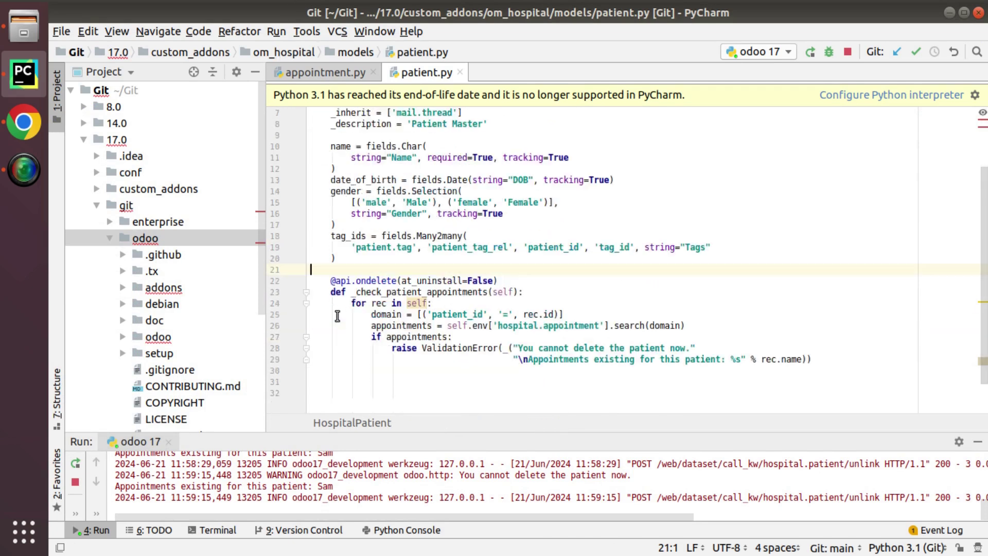
pyautogui.scroll(-4, 325, 244)
pyautogui.click(324, 241)
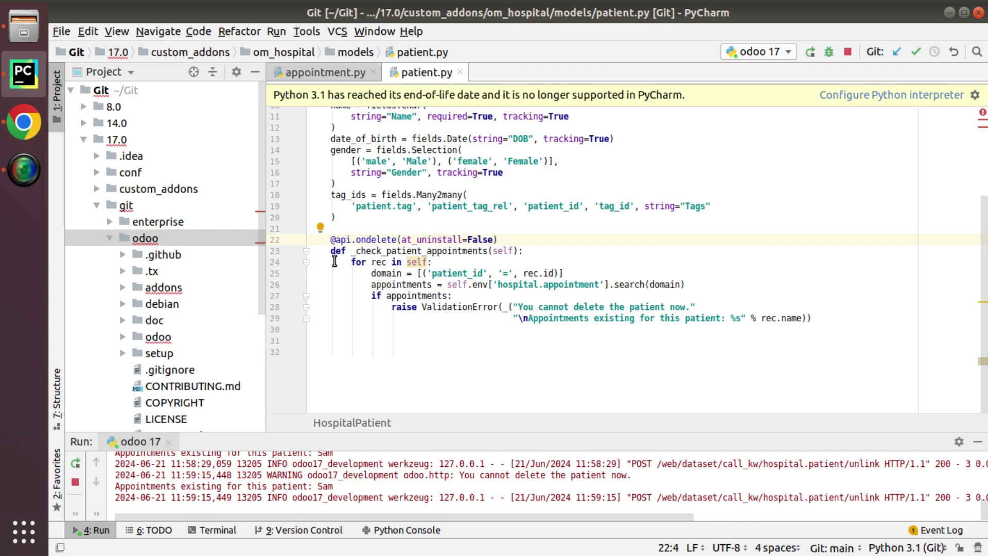
pyautogui.moveTo(330, 239); pyautogui.dragTo(512, 240)
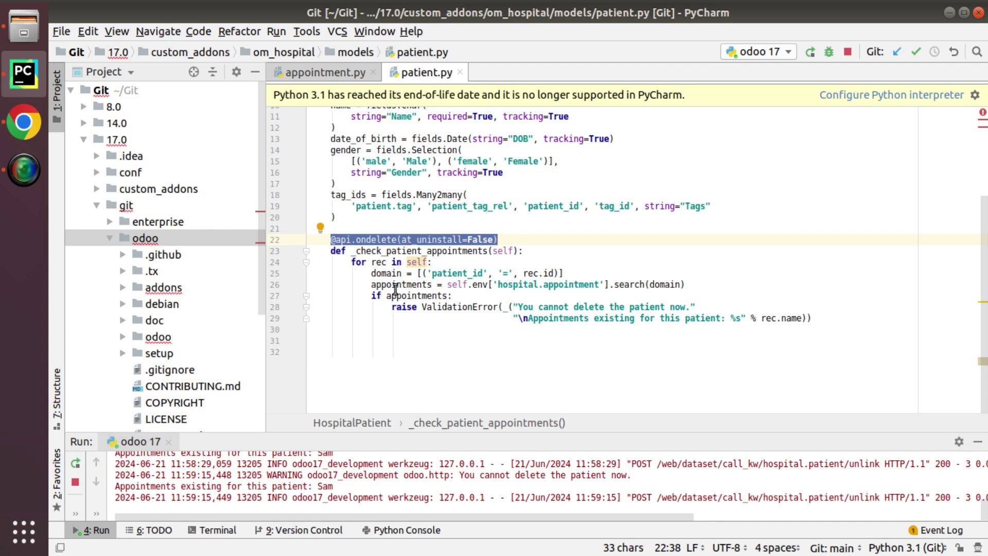
pyautogui.click(396, 269)
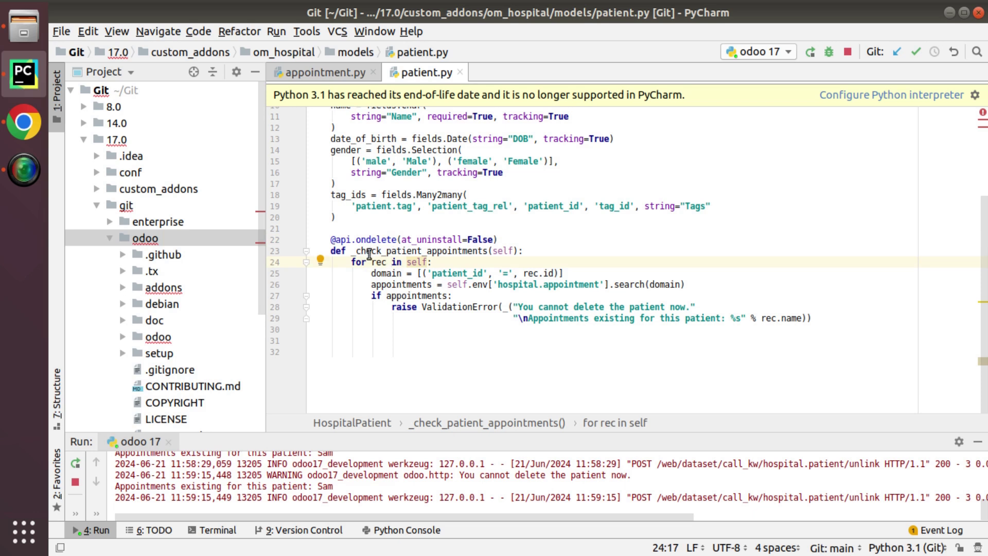
pyautogui.moveTo(371, 272); pyautogui.dragTo(811, 318)
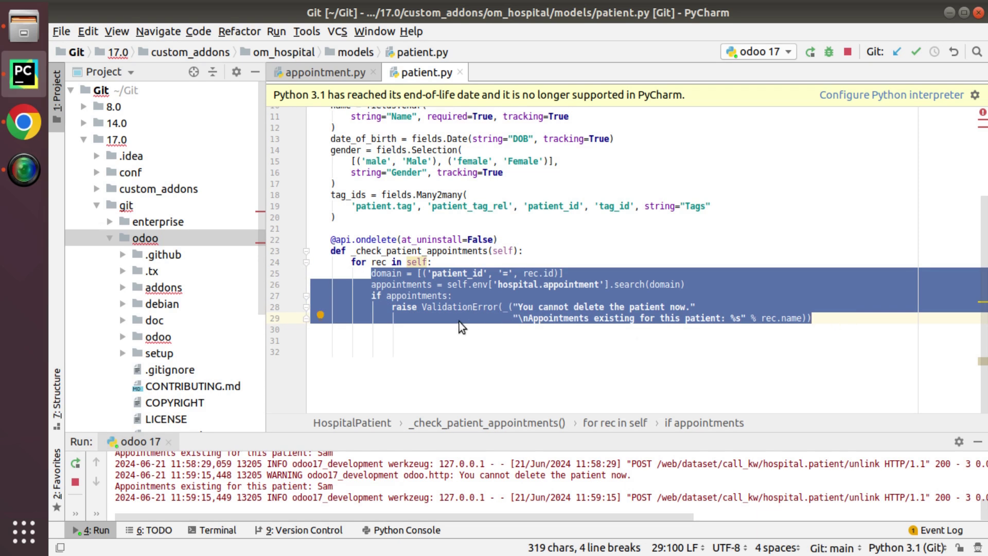
pyautogui.click(679, 306)
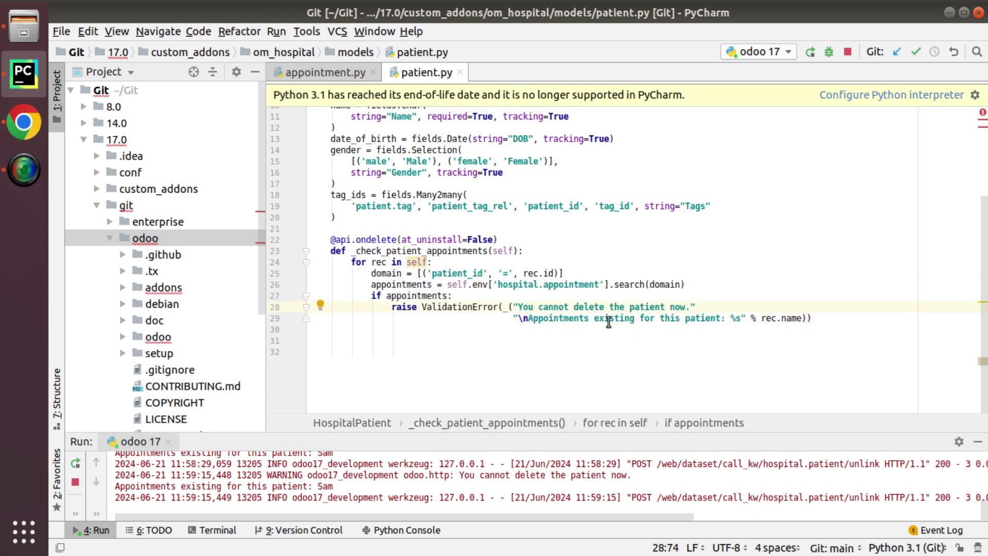
# Remove ': %s' and '% rec.name' from the ValidationError message
pyautogui.click(743, 318)
pyautogui.press('BackSpace')
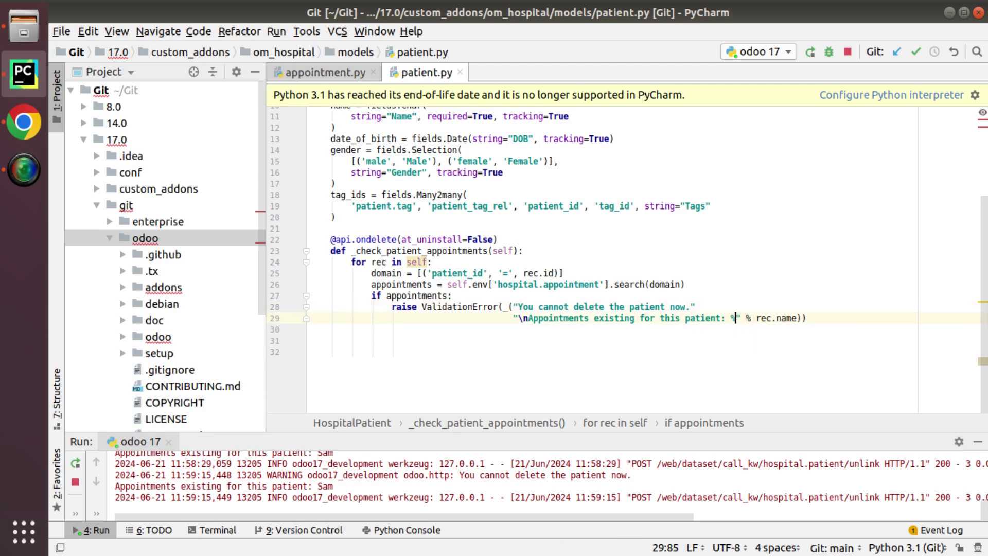
pyautogui.press('BackSpace')
pyautogui.press('BackSpace')
pyautogui.press('BackSpace')
pyautogui.click(780, 318)
pyautogui.doubleClick(779, 318)
pyautogui.write('r')
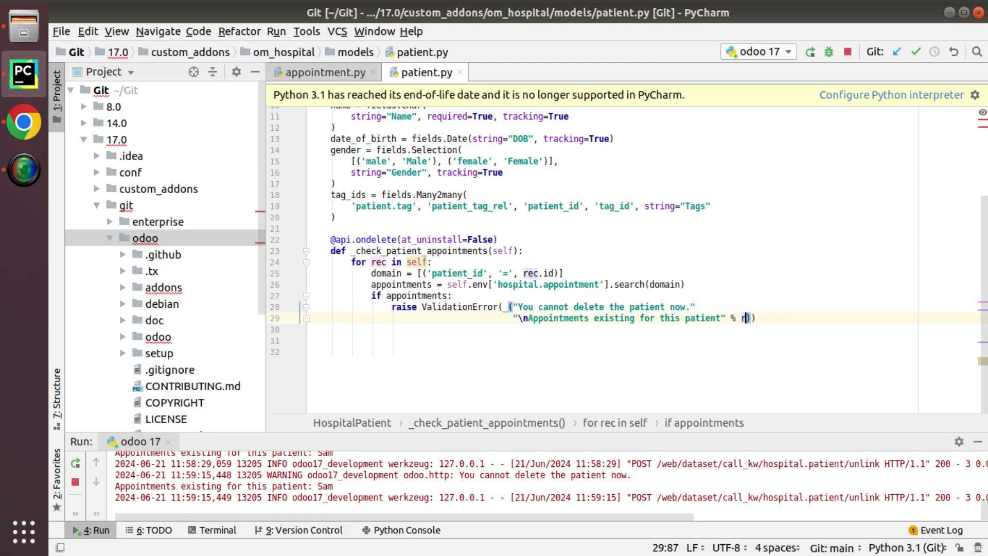
pyautogui.press('BackSpace')
pyautogui.press('BackSpace')
pyautogui.press('BackSpace')
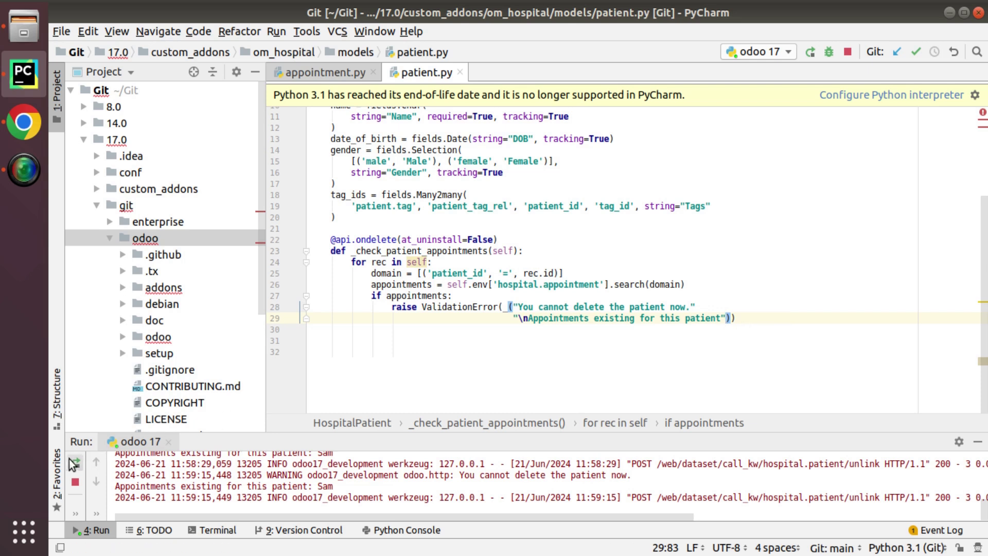
# Rerun the Odoo server and try deleting Sam again via Actions > Delete
pyautogui.click(69, 459)
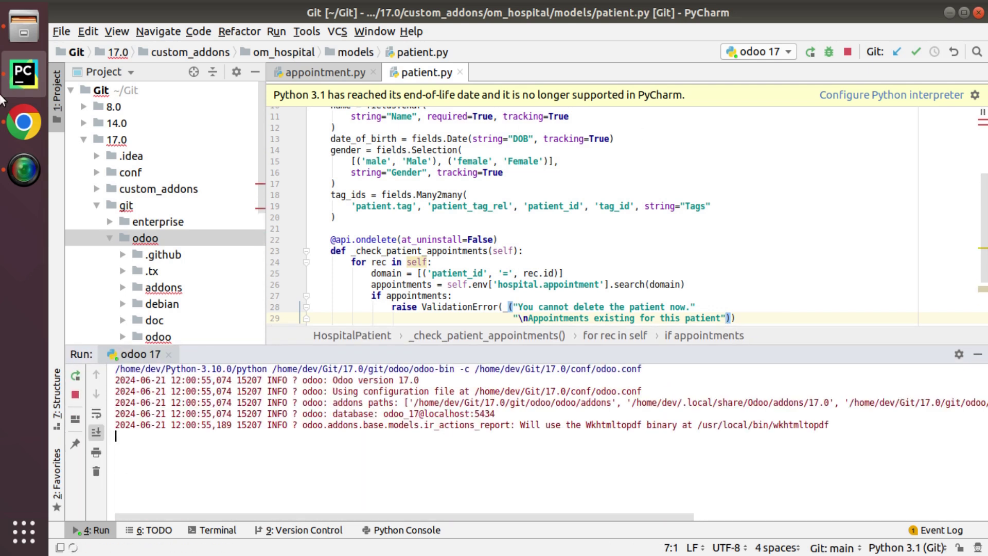
pyautogui.click(23, 121)
pyautogui.click(346, 347)
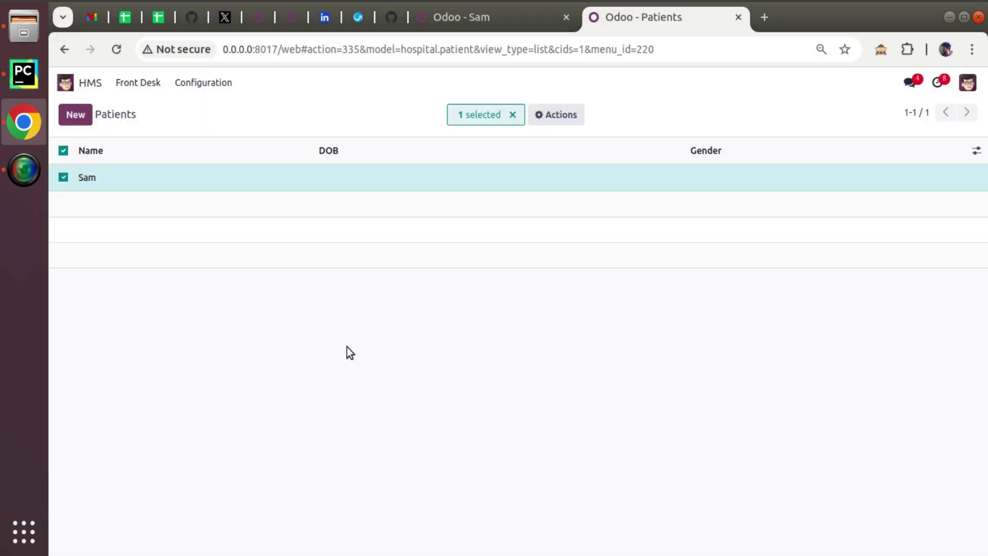
pyautogui.click(559, 114)
pyautogui.click(569, 178)
pyautogui.click(338, 375)
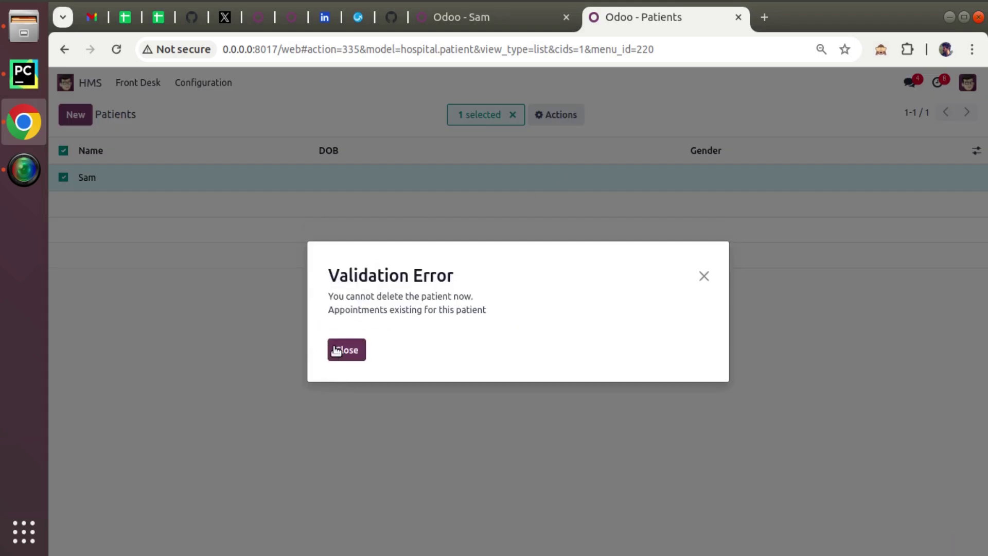
pyautogui.click(24, 74)
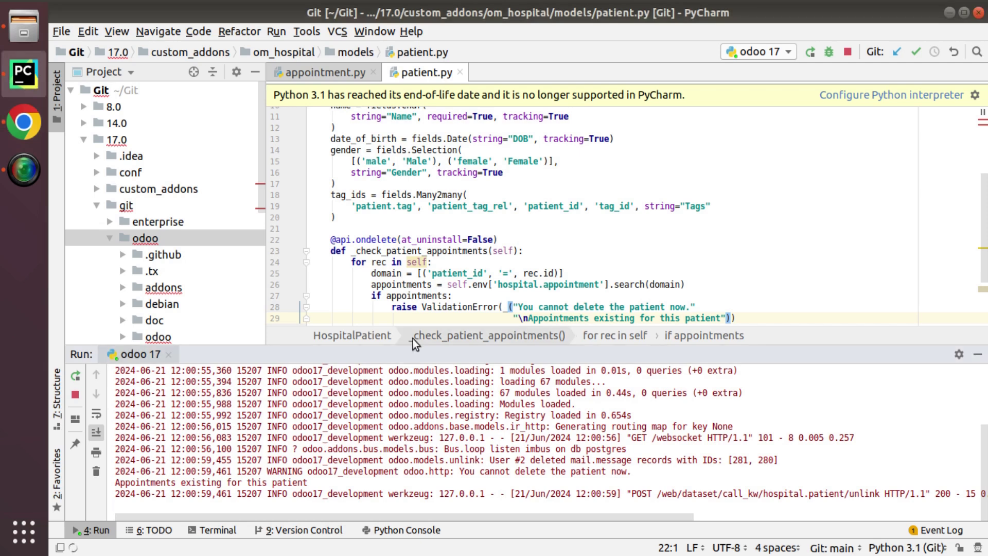
pyautogui.moveTo(413, 344); pyautogui.dragTo(413, 417)
pyautogui.tripleClick(359, 238)
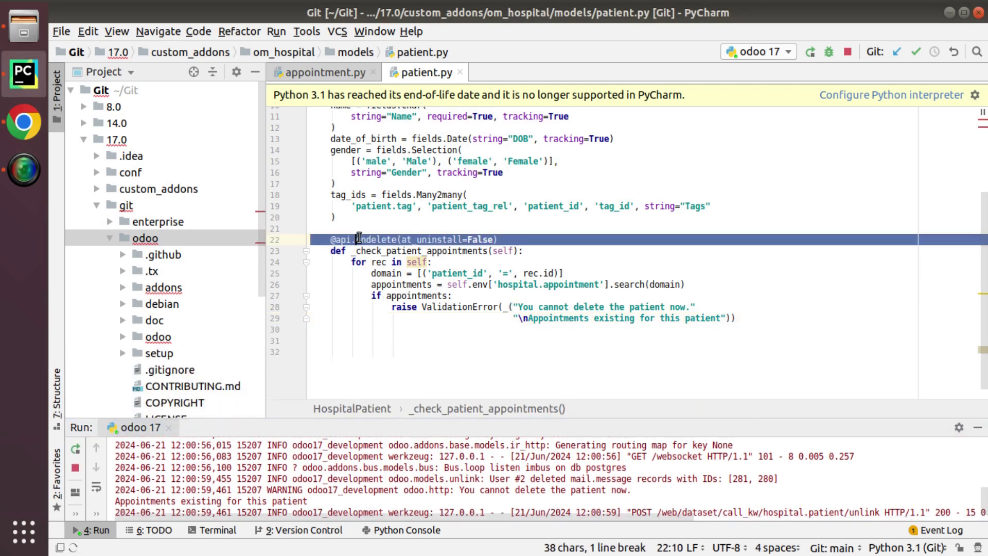